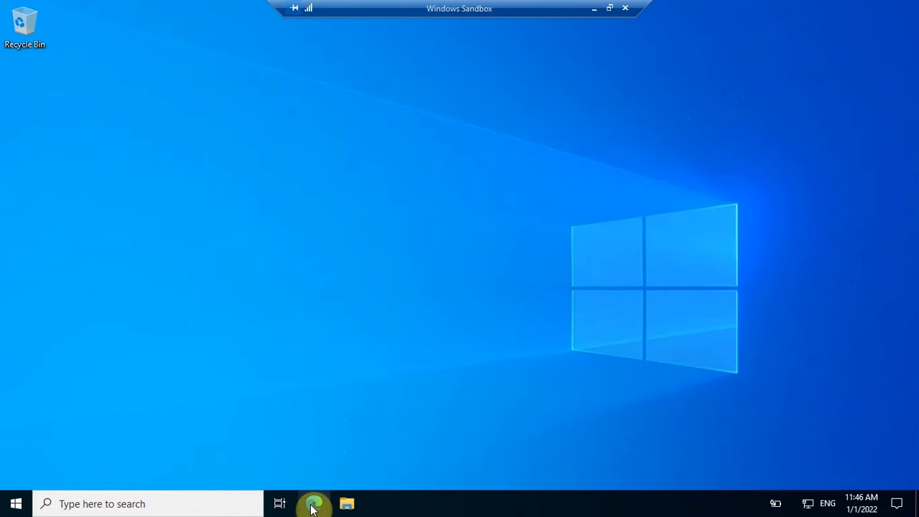
- Open a maximized Microsoft Edge window, search the web for "vs code" and open the official Visual Studio Code website
{"action": "left_click", "coordinate": [313, 505]}
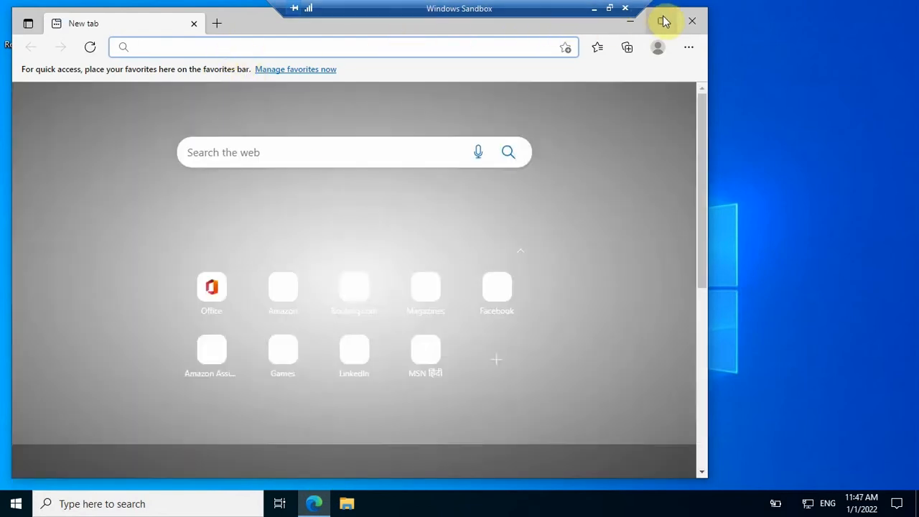
{"action": "left_click", "coordinate": [664, 21]}
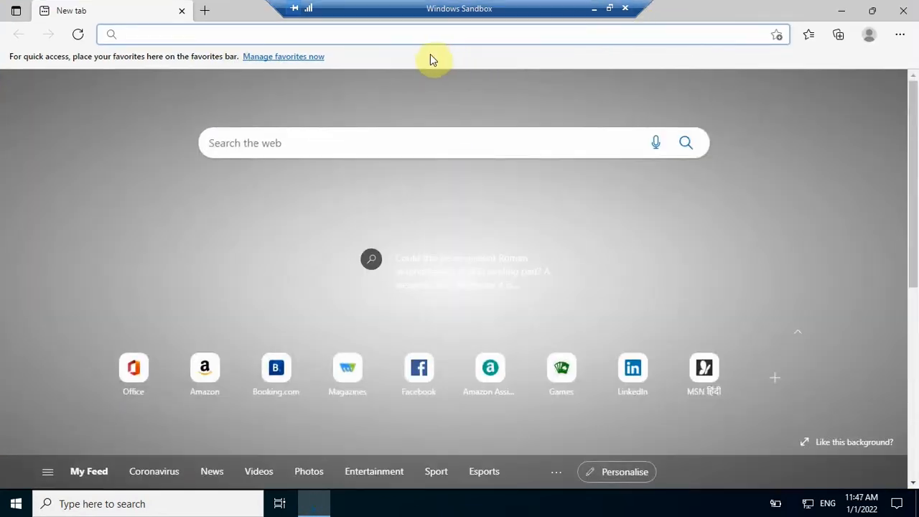
{"action": "type", "text": "vs code"}
{"action": "key", "text": "Return"}
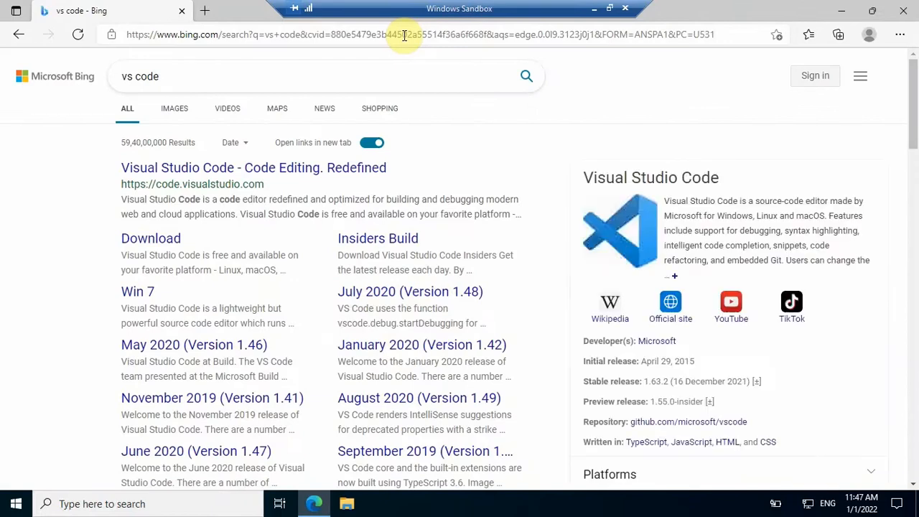
{"action": "left_click", "coordinate": [285, 172]}
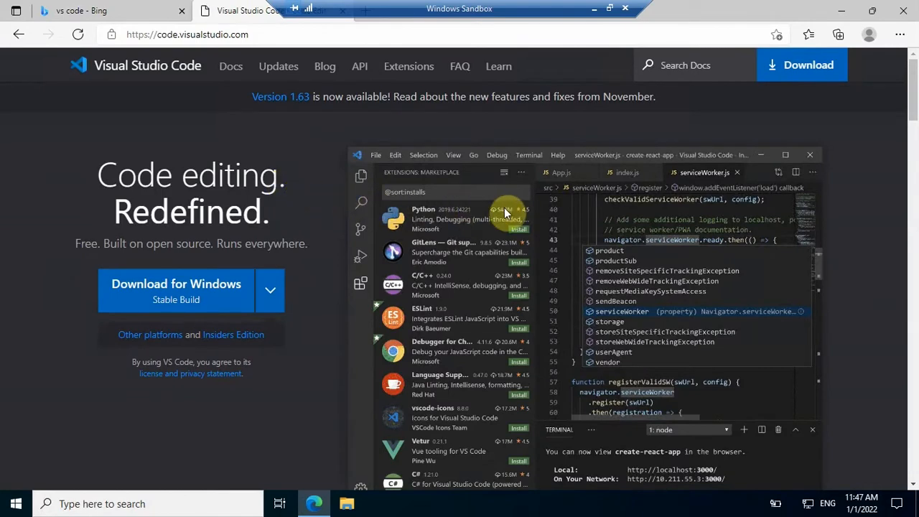
- Download the 64 bit User Installer of Visual Studio Code for Windows from the site's download page
{"action": "scroll", "coordinate": [504, 207], "scroll_direction": "down", "scroll_amount": 1}
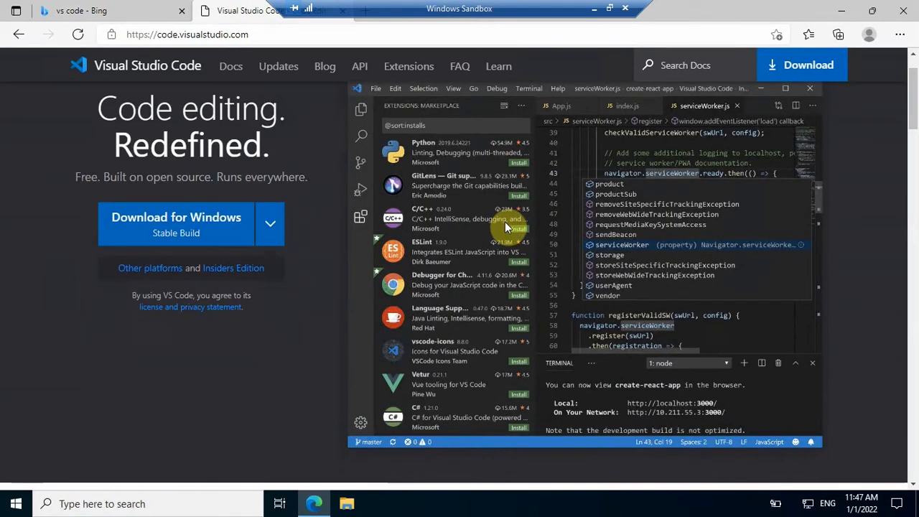
{"action": "left_click", "coordinate": [807, 66]}
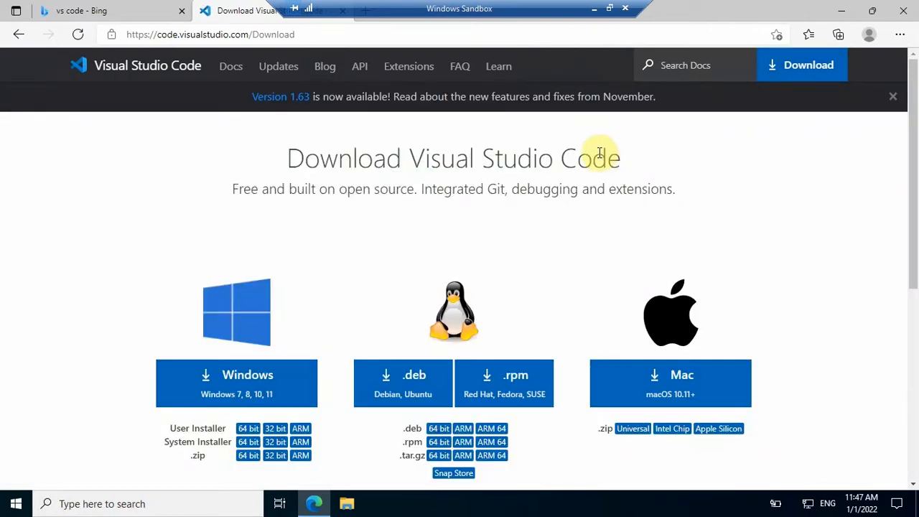
{"action": "scroll", "coordinate": [597, 152], "scroll_direction": "down", "scroll_amount": 1}
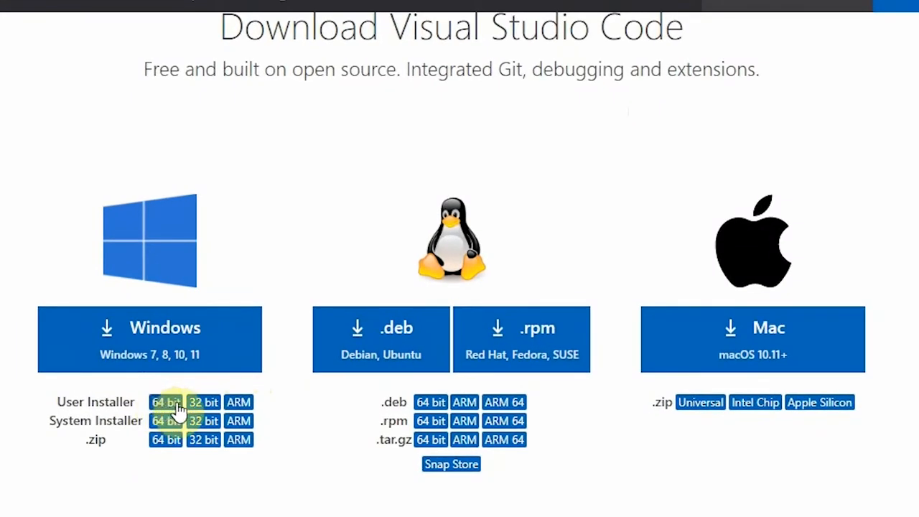
{"action": "left_click", "coordinate": [165, 404]}
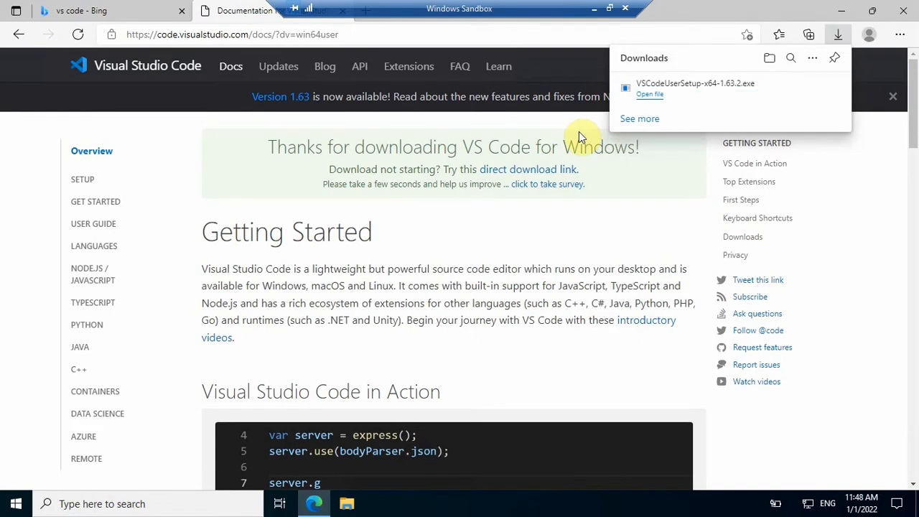
- Run the downloaded VSCodeUserSetup-x64-1.63.2.exe despite the administrator warning and accept its license agreement, with the browser minimized
{"action": "left_click", "coordinate": [649, 94]}
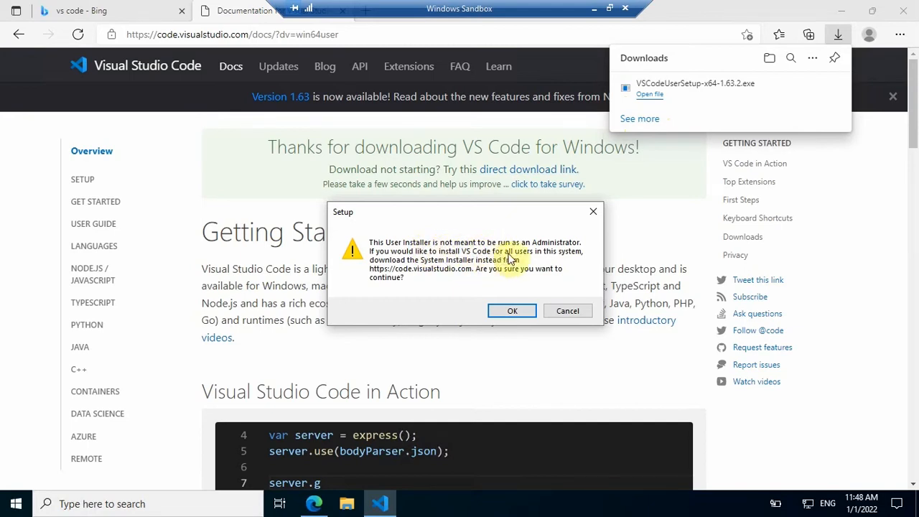
{"action": "left_click", "coordinate": [512, 311]}
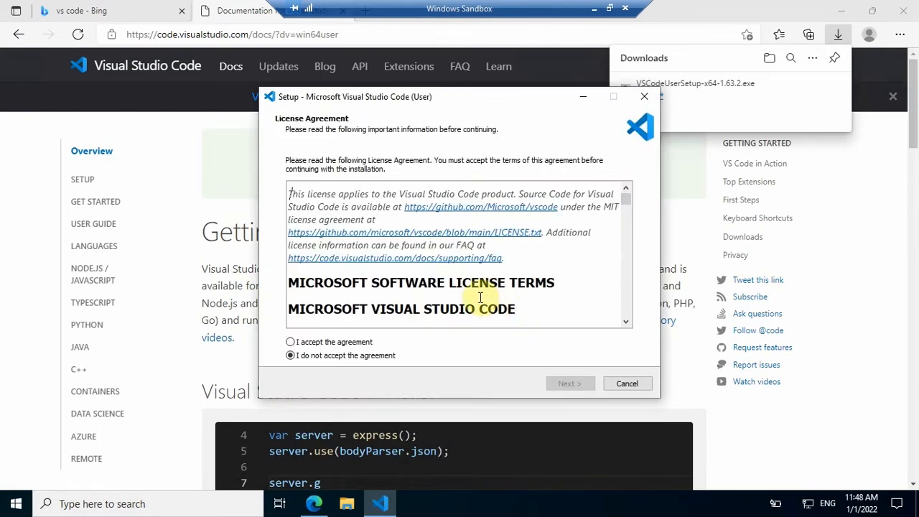
{"action": "scroll", "coordinate": [434, 294], "scroll_direction": "down", "scroll_amount": 1}
{"action": "scroll", "coordinate": [431, 298], "scroll_direction": "down", "scroll_amount": 10}
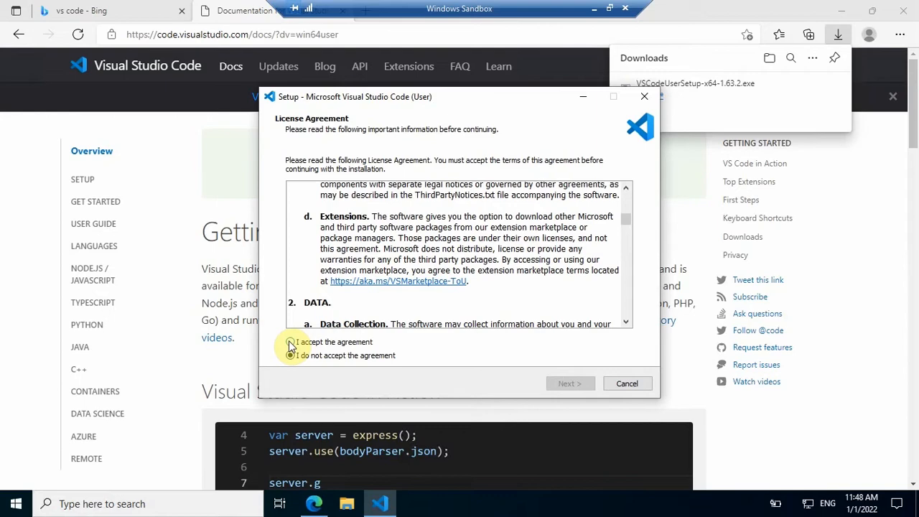
{"action": "left_click", "coordinate": [290, 343]}
{"action": "left_click", "coordinate": [840, 15]}
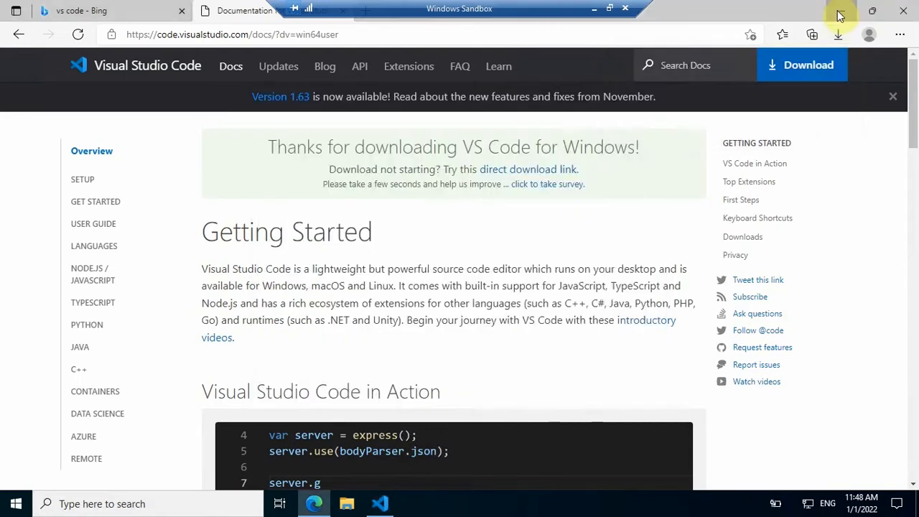
{"action": "left_click", "coordinate": [840, 16]}
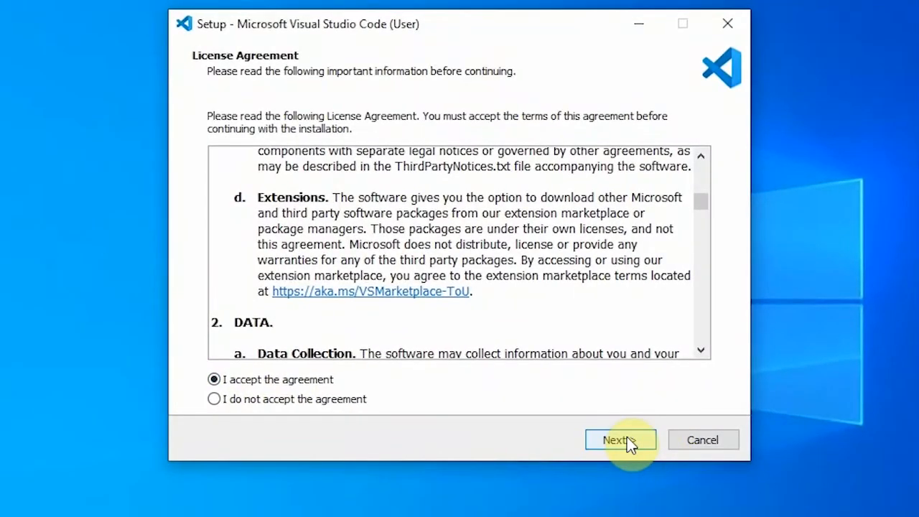
{"action": "left_click", "coordinate": [619, 439]}
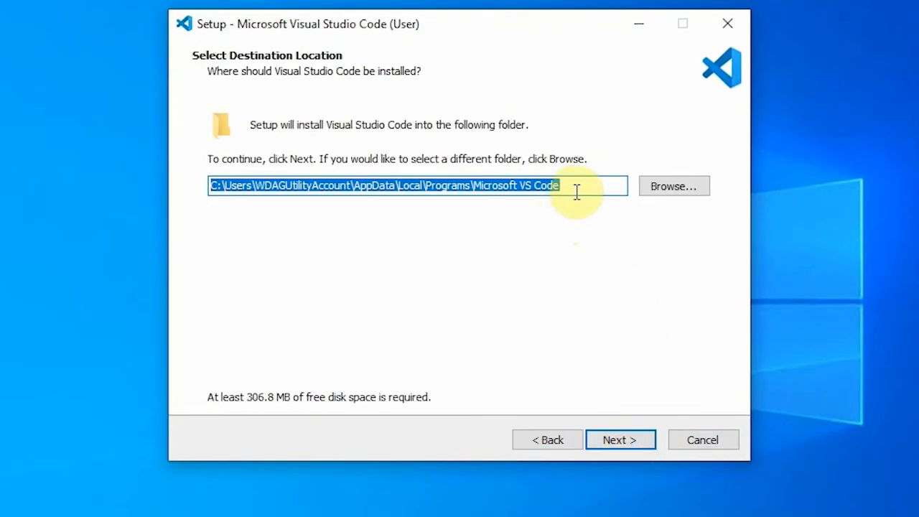
- Keep the default destination and Start Menu folders, and add a desktop icon and both "Open with Code" context menu actions
{"action": "left_click", "coordinate": [618, 441]}
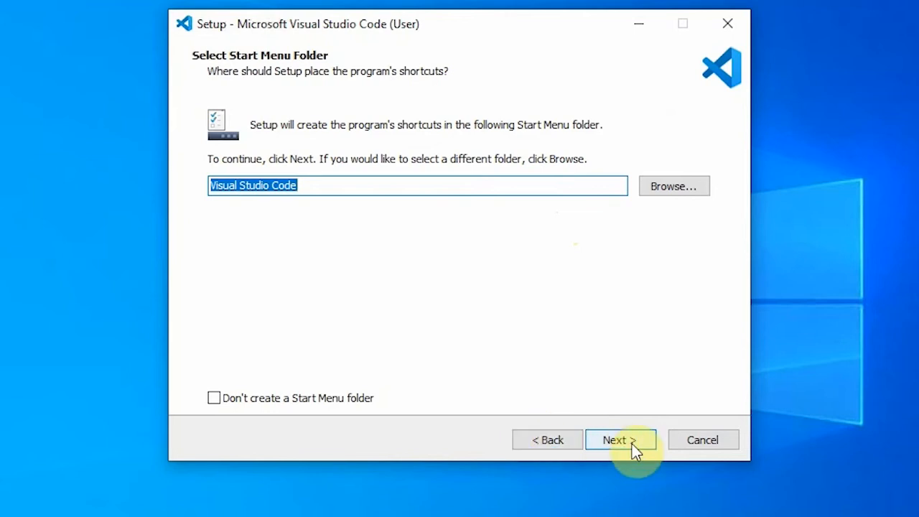
{"action": "left_click", "coordinate": [632, 444]}
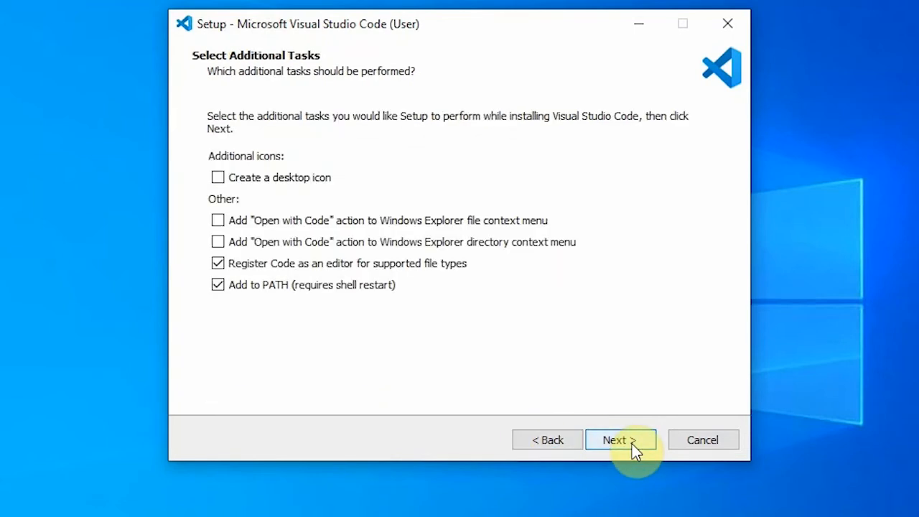
{"action": "left_click", "coordinate": [221, 180]}
{"action": "left_click", "coordinate": [267, 220]}
{"action": "left_click", "coordinate": [284, 242]}
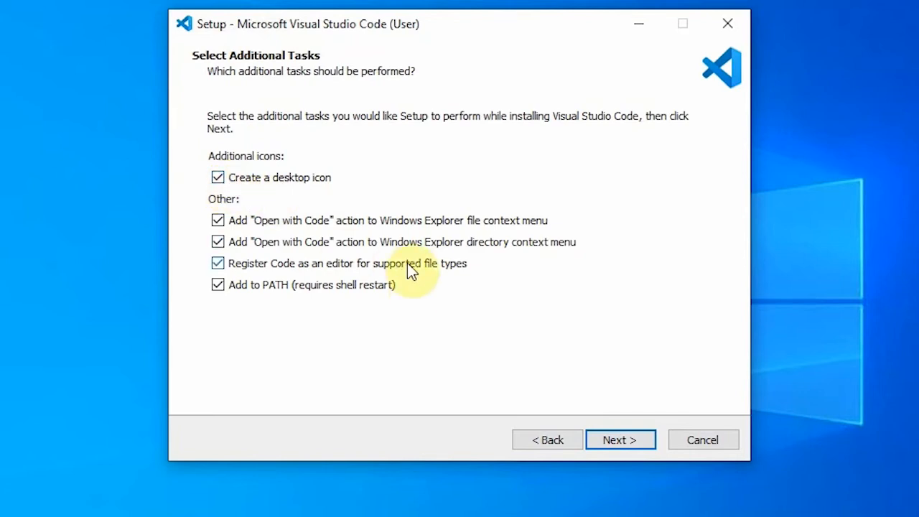
{"action": "left_click", "coordinate": [609, 440]}
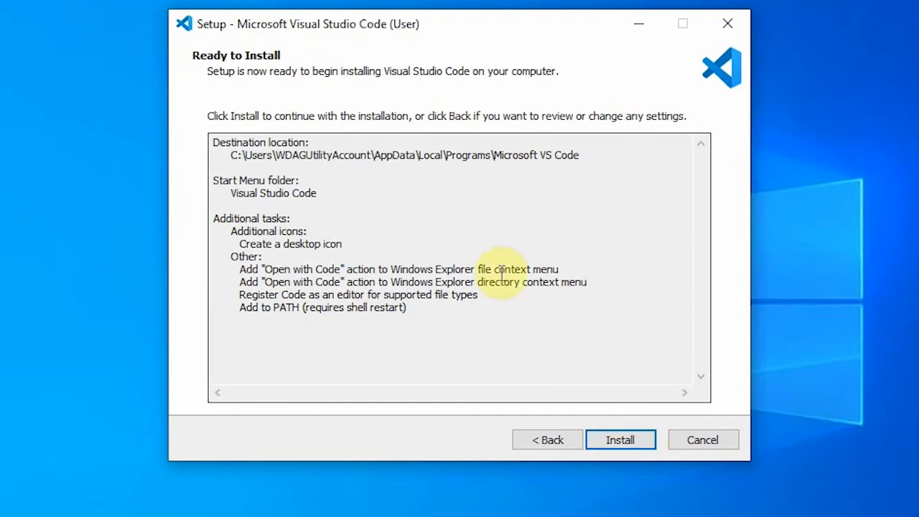
- Install Visual Studio Code and finish the setup without launching the program
{"action": "left_click", "coordinate": [609, 440]}
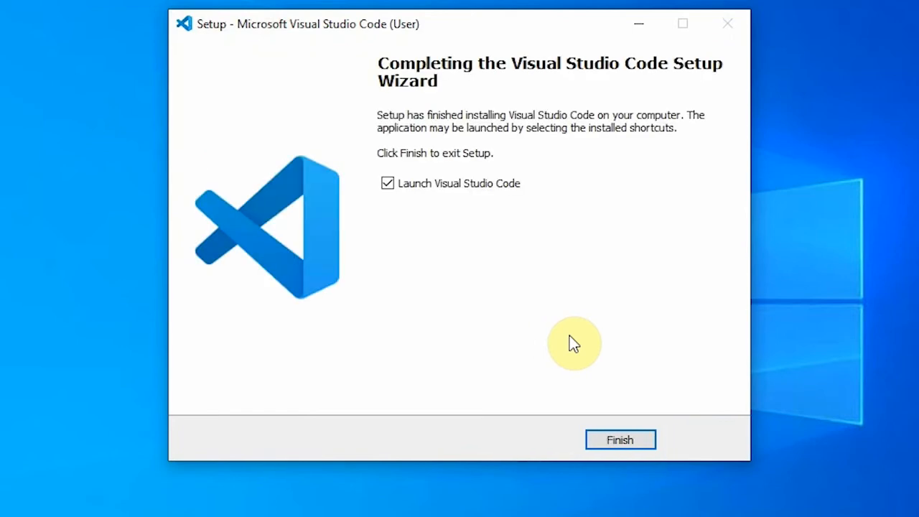
{"action": "left_click", "coordinate": [387, 184]}
{"action": "left_click", "coordinate": [616, 440]}
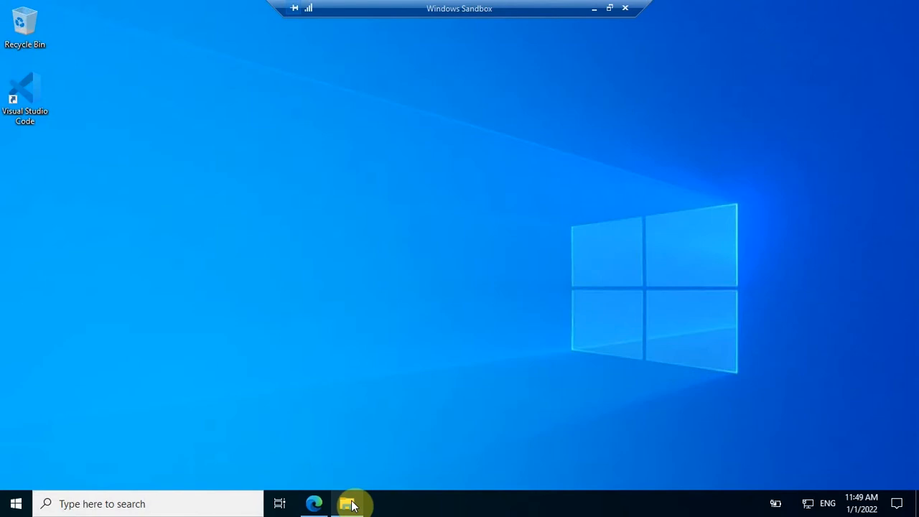
- Create a new folder named WEB DEV on the Desktop using File Explorer
{"action": "left_click", "coordinate": [350, 505]}
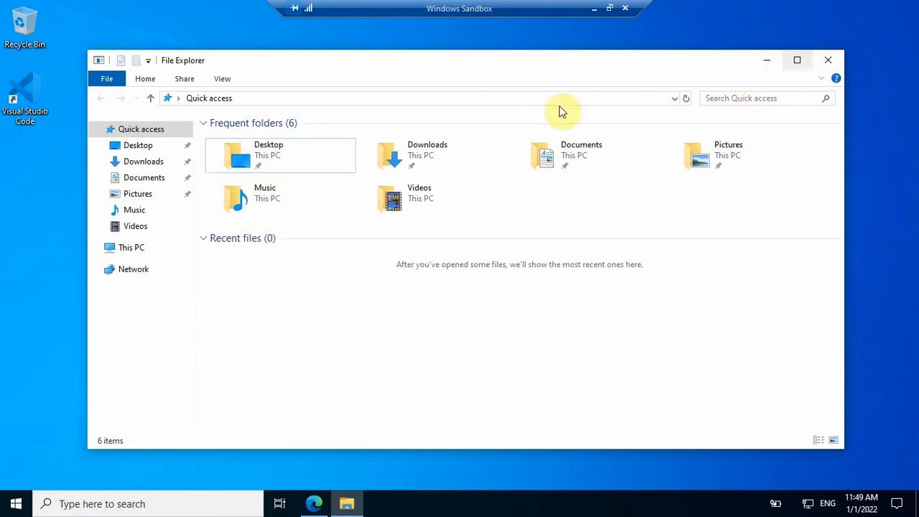
{"action": "double_click", "coordinate": [302, 149]}
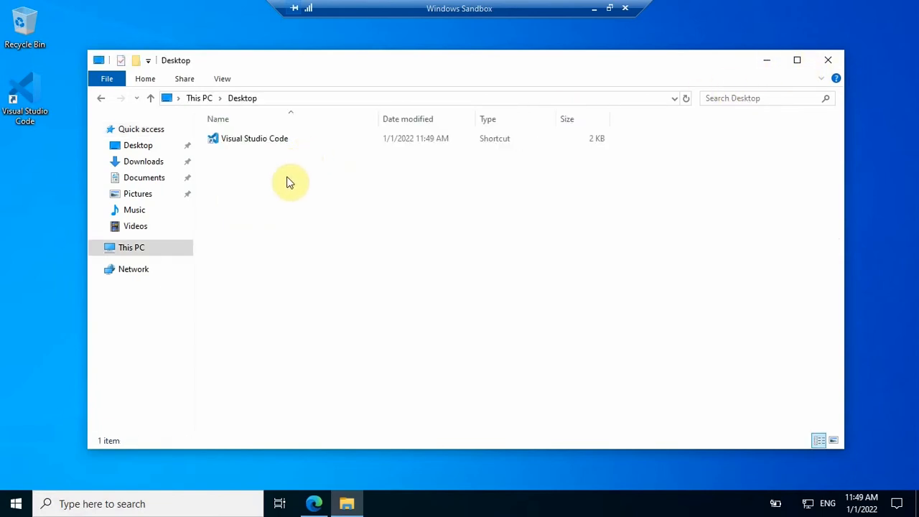
{"action": "right_click", "coordinate": [284, 184]}
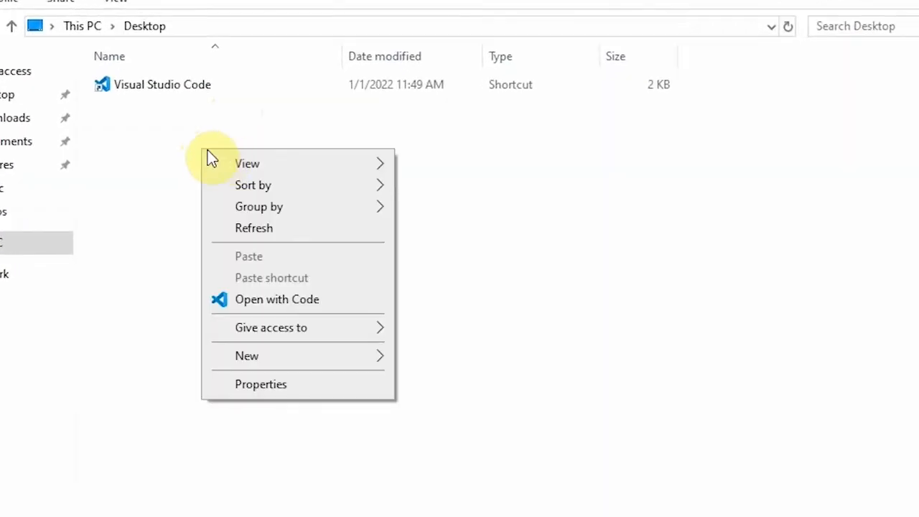
{"action": "mouse_move", "coordinate": [251, 366]}
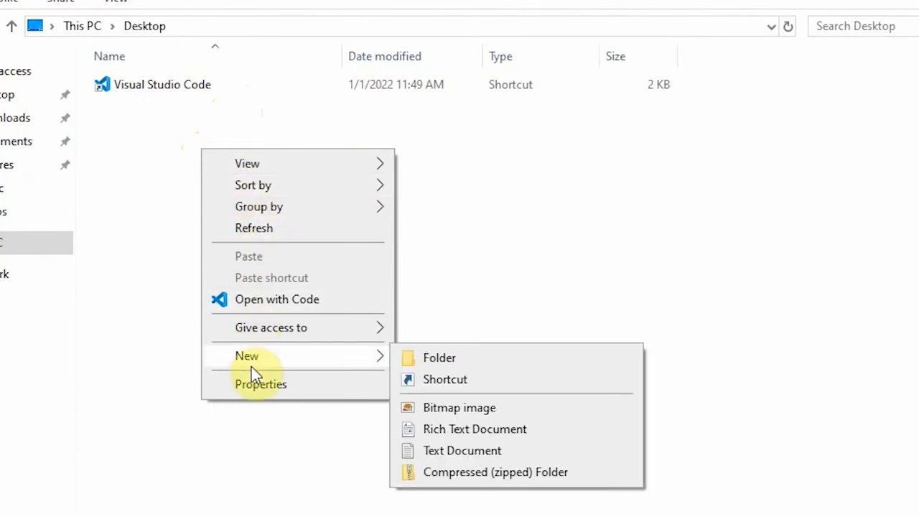
{"action": "left_click", "coordinate": [431, 360]}
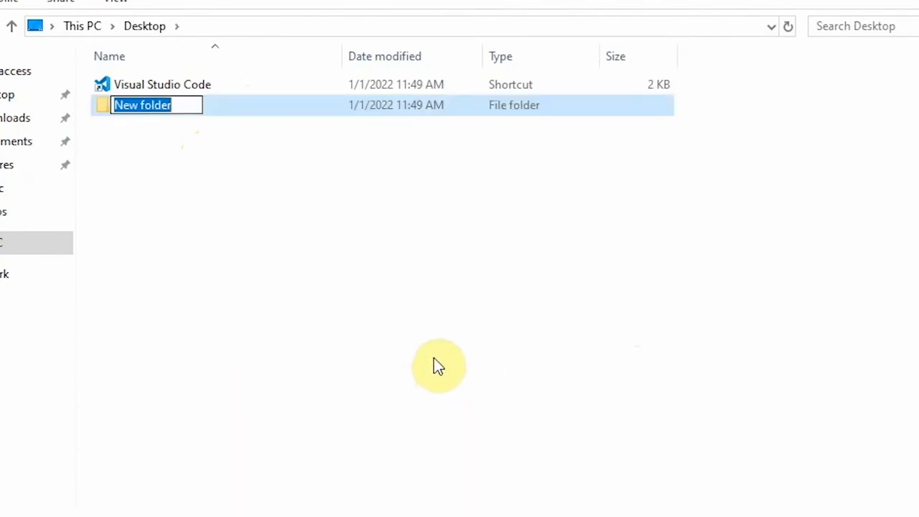
{"action": "type", "text": "WEB DEV"}
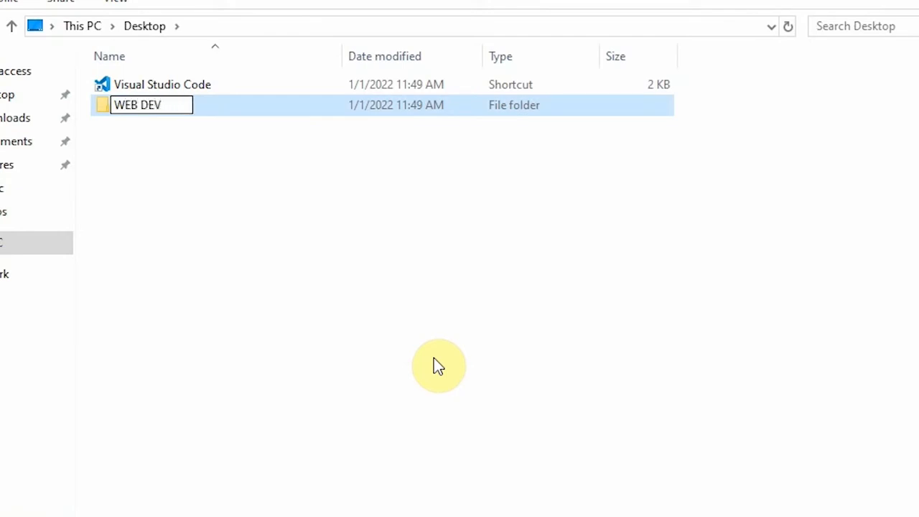
{"action": "key", "text": "Return"}
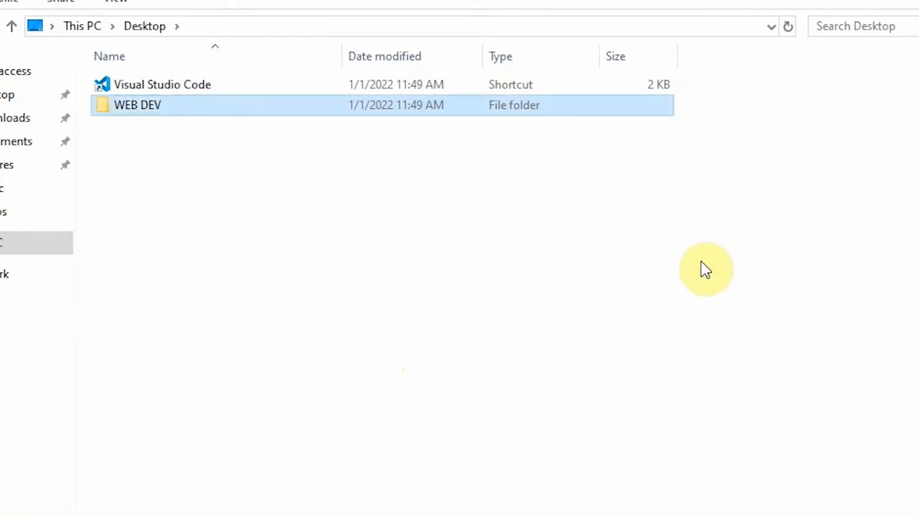
- Open the WEB DEV folder with Code in a maximized window, trusting its authors and all files in the parent folder 'Desktop'
{"action": "double_click", "coordinate": [206, 105]}
{"action": "right_click", "coordinate": [239, 142]}
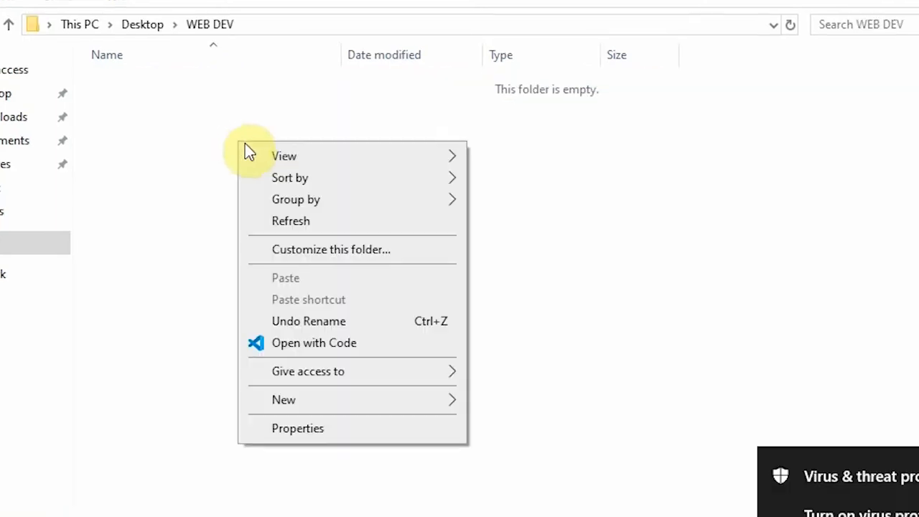
{"action": "left_click", "coordinate": [299, 350]}
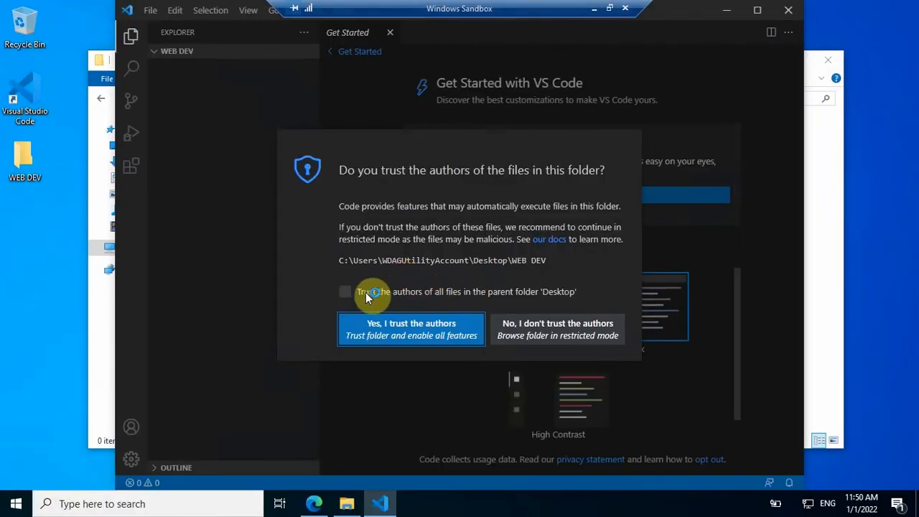
{"action": "left_click", "coordinate": [346, 293]}
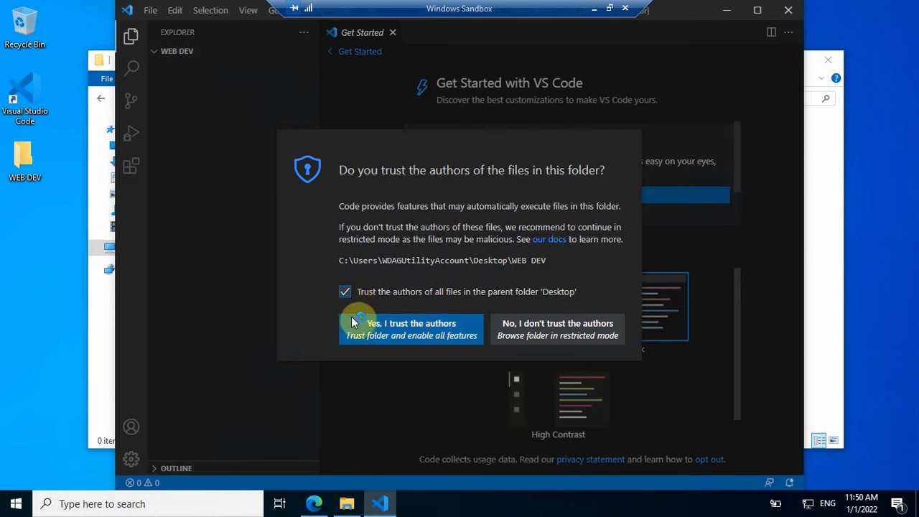
{"action": "left_click", "coordinate": [376, 336]}
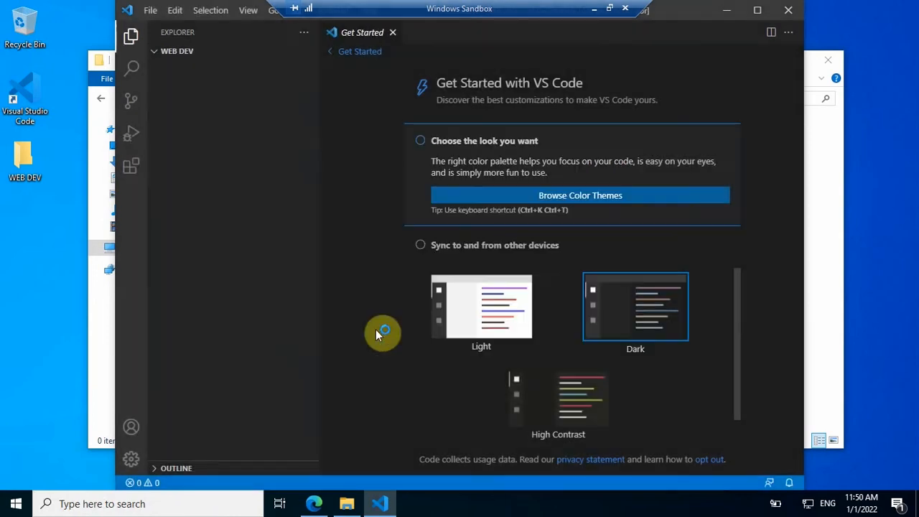
{"action": "left_click", "coordinate": [758, 10]}
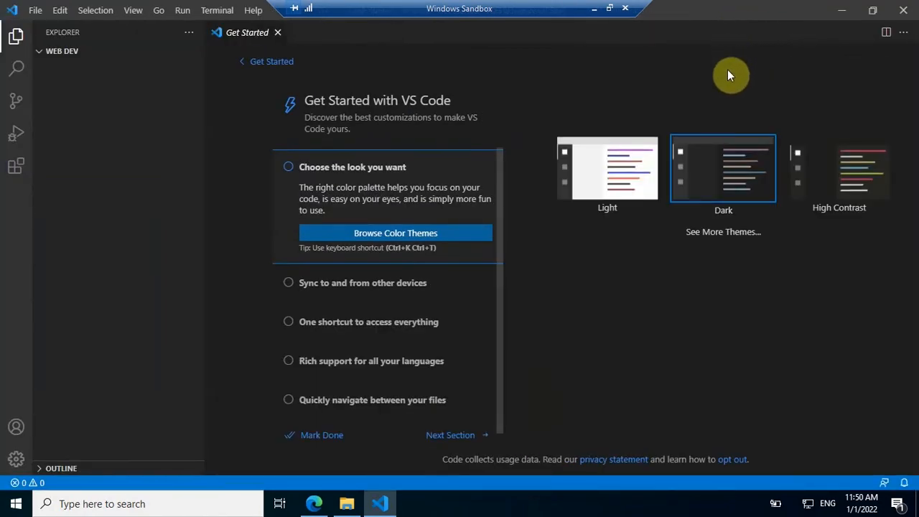
- Try the High Contrast and Light color themes, and switch back to the Dark theme
{"action": "left_click", "coordinate": [810, 179]}
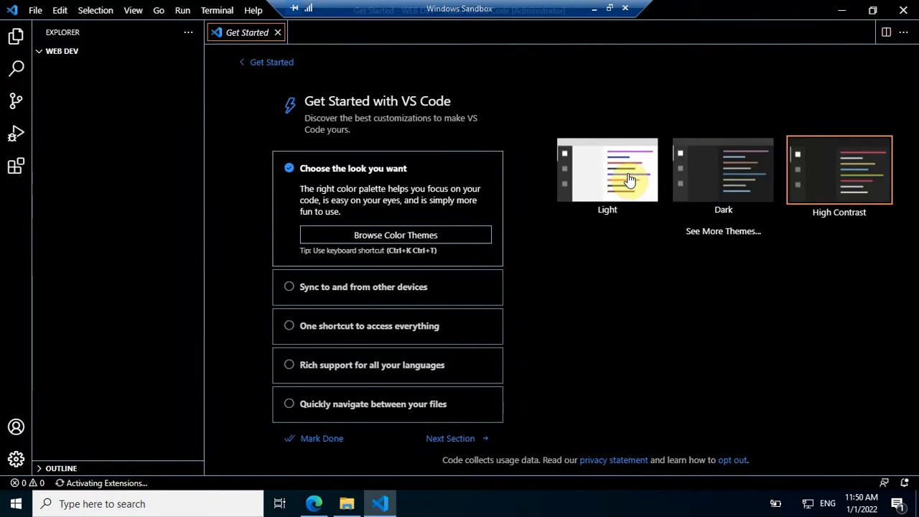
{"action": "left_click", "coordinate": [623, 179]}
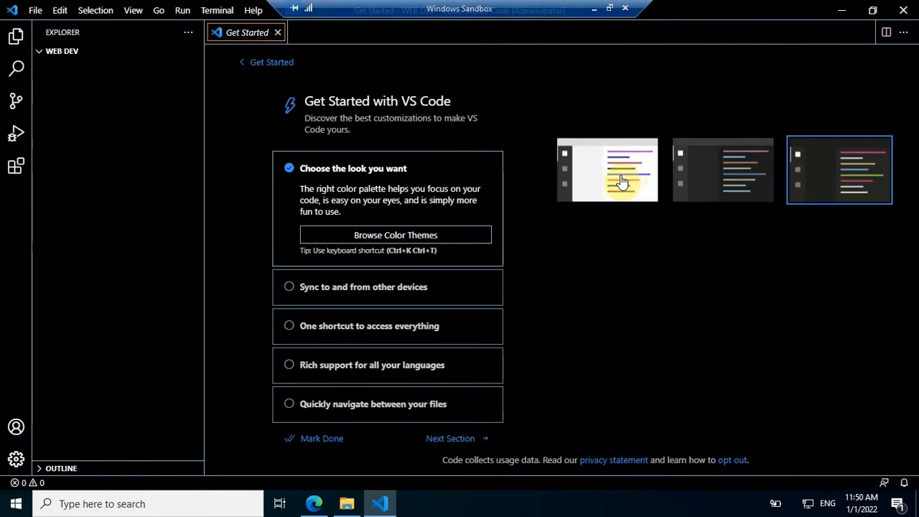
{"action": "left_click", "coordinate": [737, 178]}
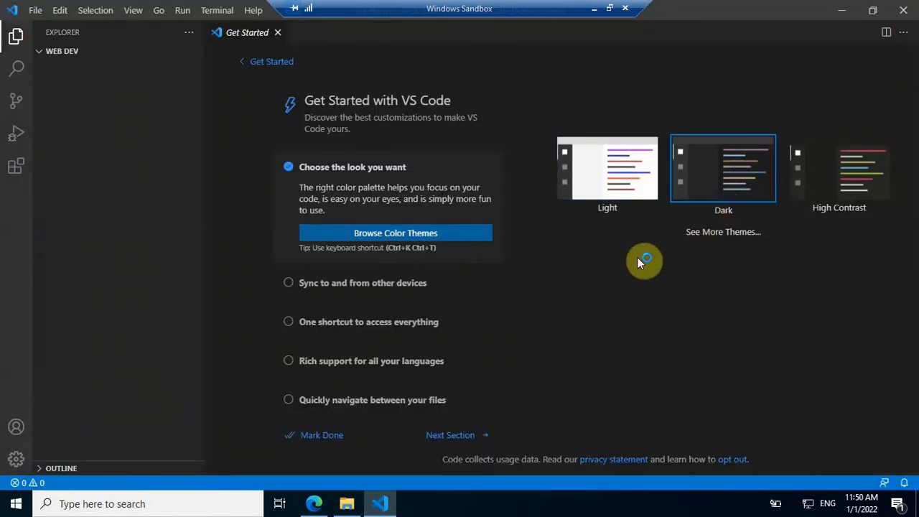
- Close the Get Started page and create a new file named index.html in the WEB DEV folder
{"action": "left_click", "coordinate": [278, 34]}
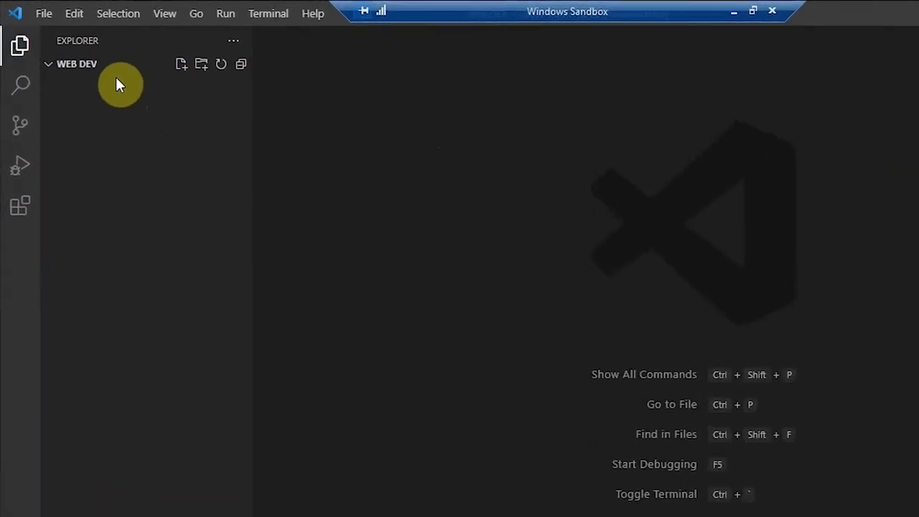
{"action": "left_click", "coordinate": [213, 79]}
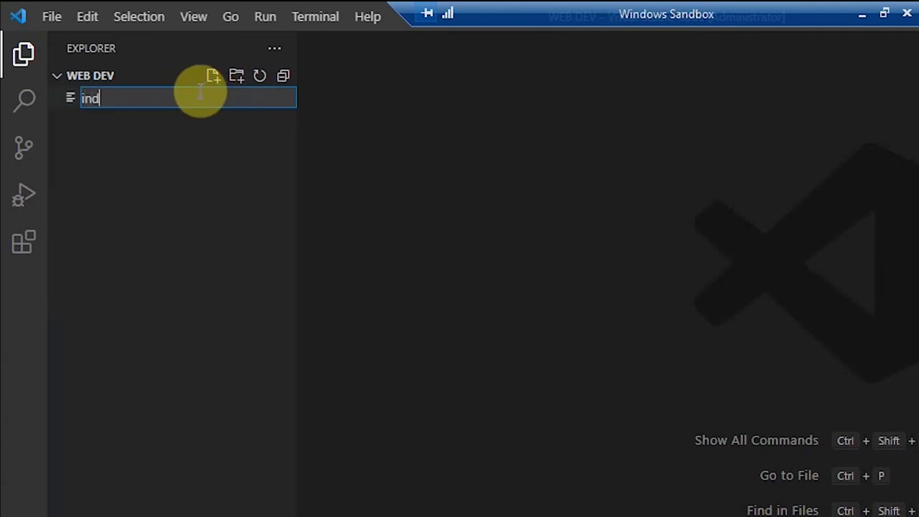
{"action": "type", "text": "index.html"}
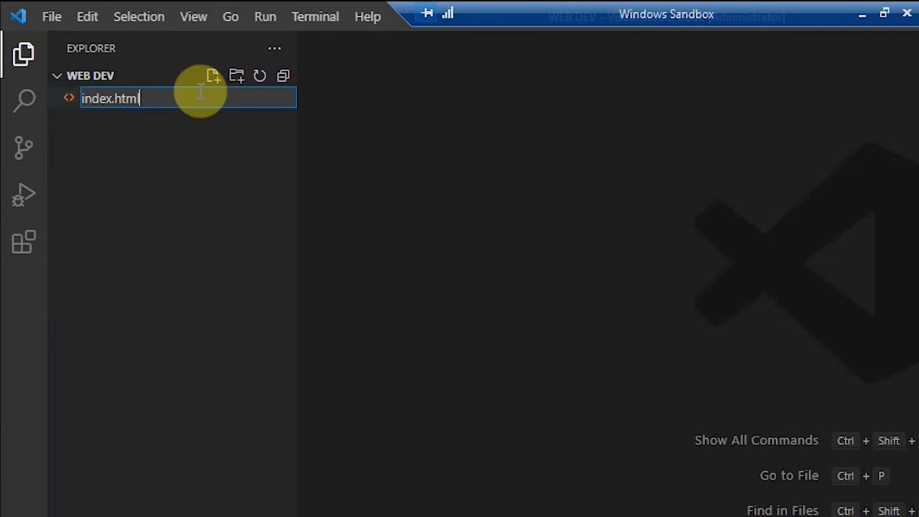
{"action": "key", "text": "Return"}
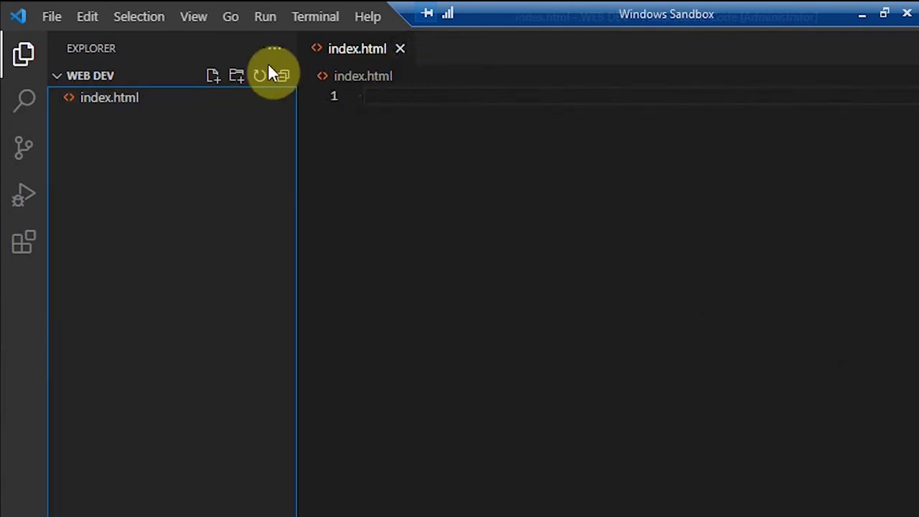
- Create a second file named index.css in the WEB DEV folder, alongside index.html
{"action": "left_click", "coordinate": [213, 78]}
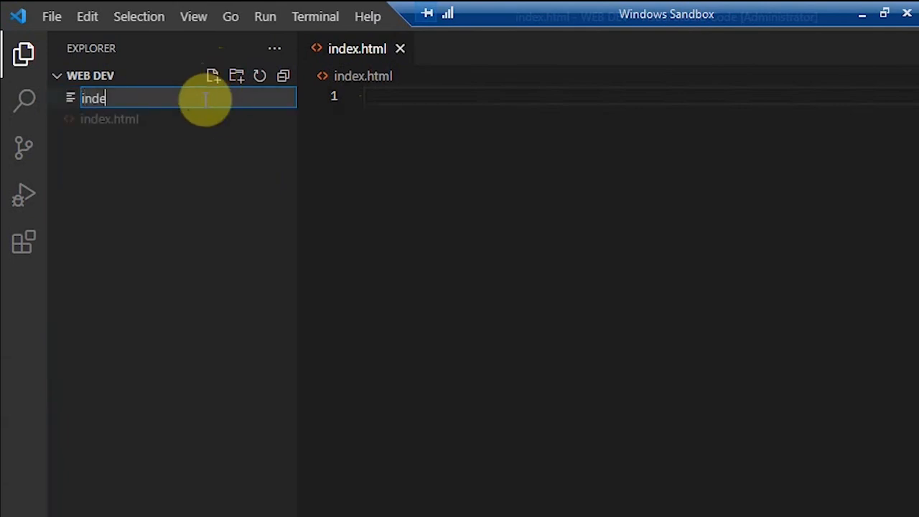
{"action": "type", "text": "index.css"}
{"action": "key", "text": "Return"}
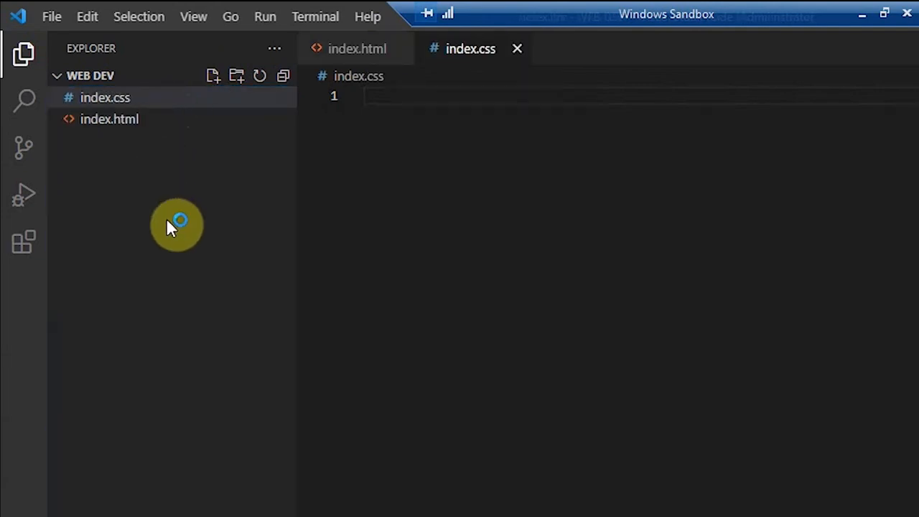